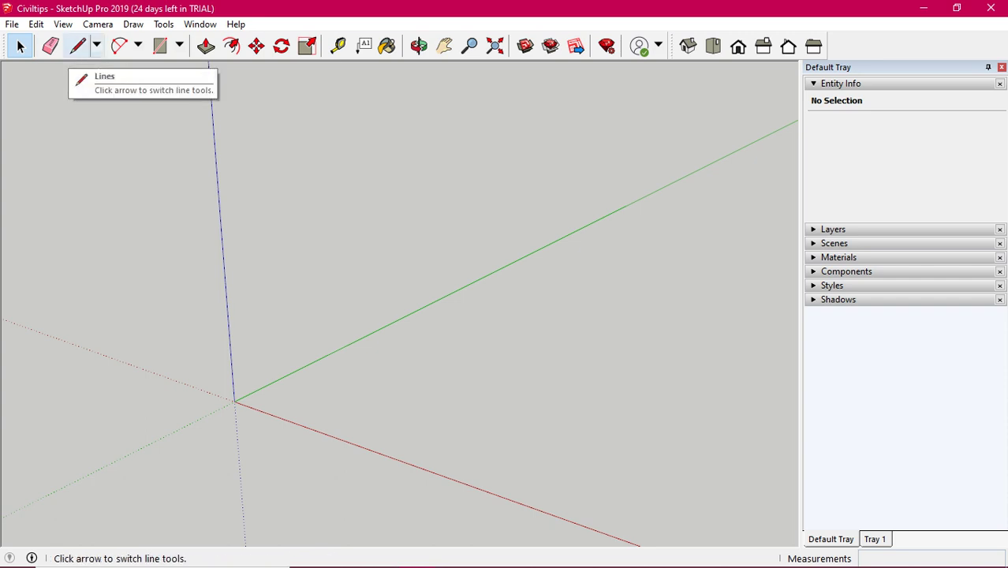
Start a new line at a point in the empty model, locked to the blue axis
{"action": "left_click", "coordinate": [77, 46]}
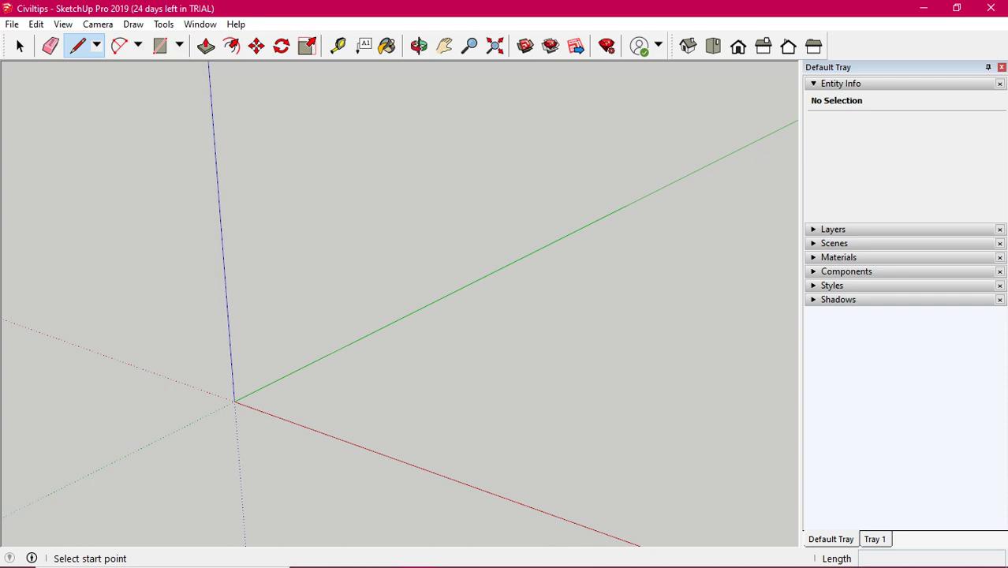
{"action": "left_click", "coordinate": [234, 402]}
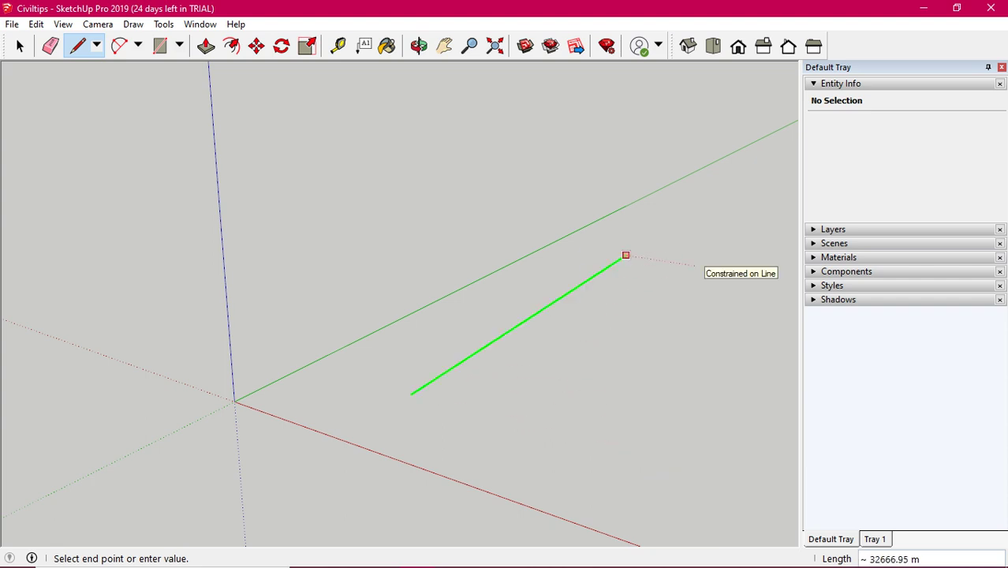
{"action": "key", "text": "Up"}
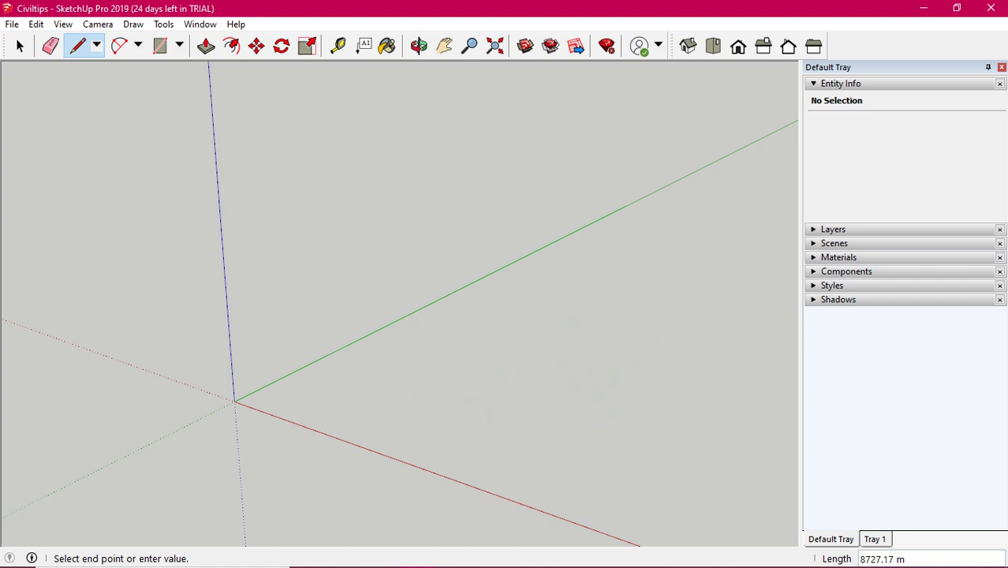
{"action": "left_click", "coordinate": [624, 458]}
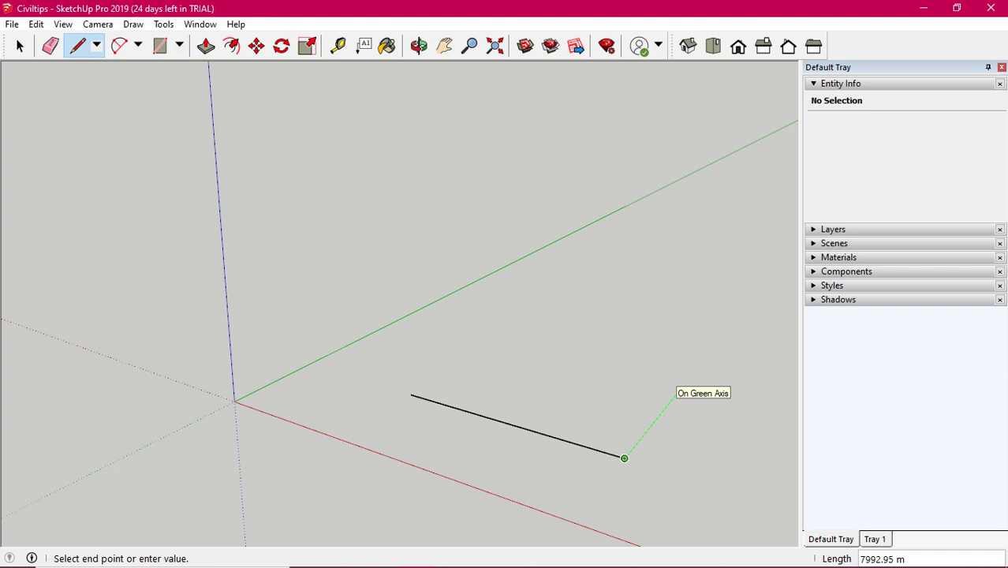
{"action": "key", "text": "Escape"}
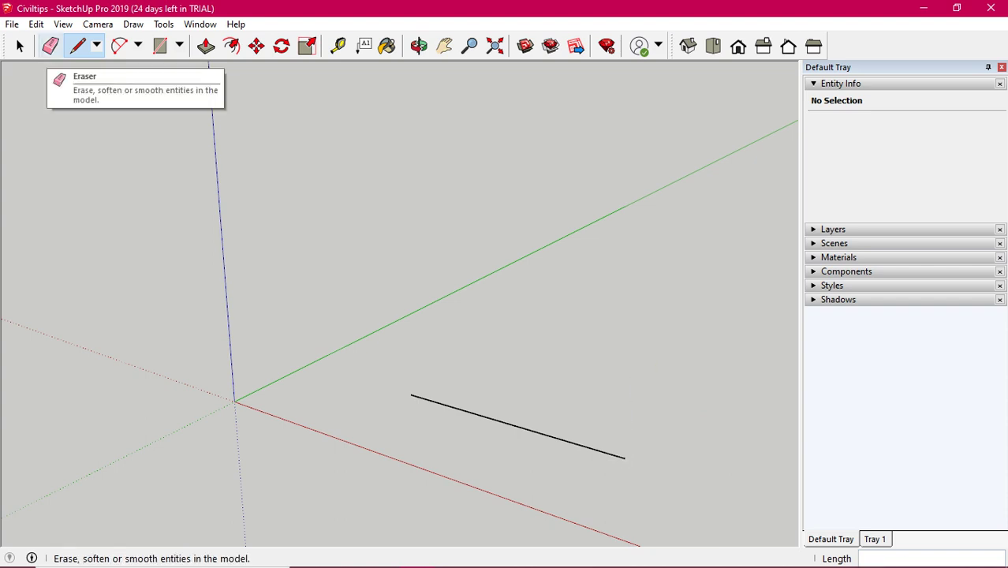
{"action": "left_click", "coordinate": [51, 46]}
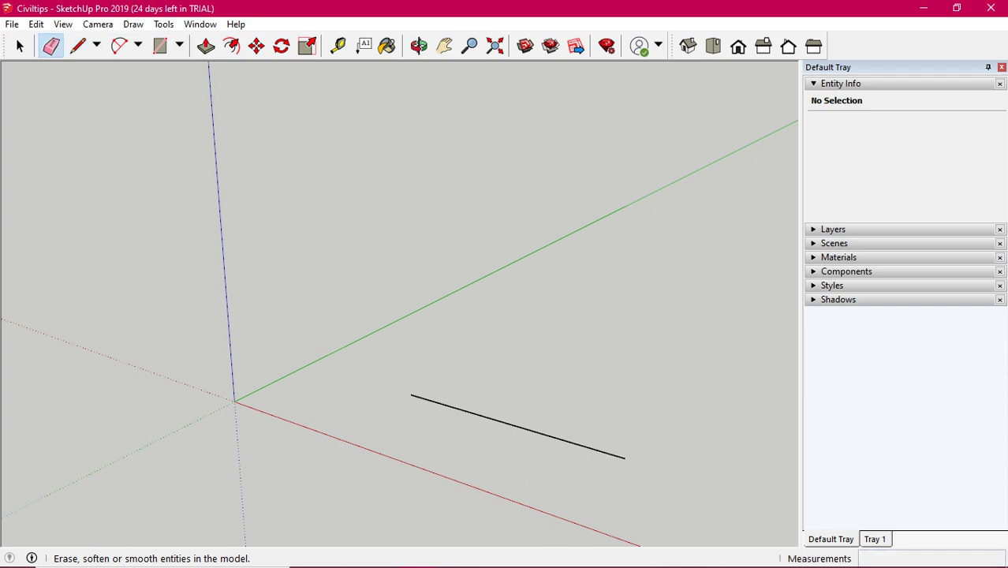
{"action": "left_click", "coordinate": [518, 426]}
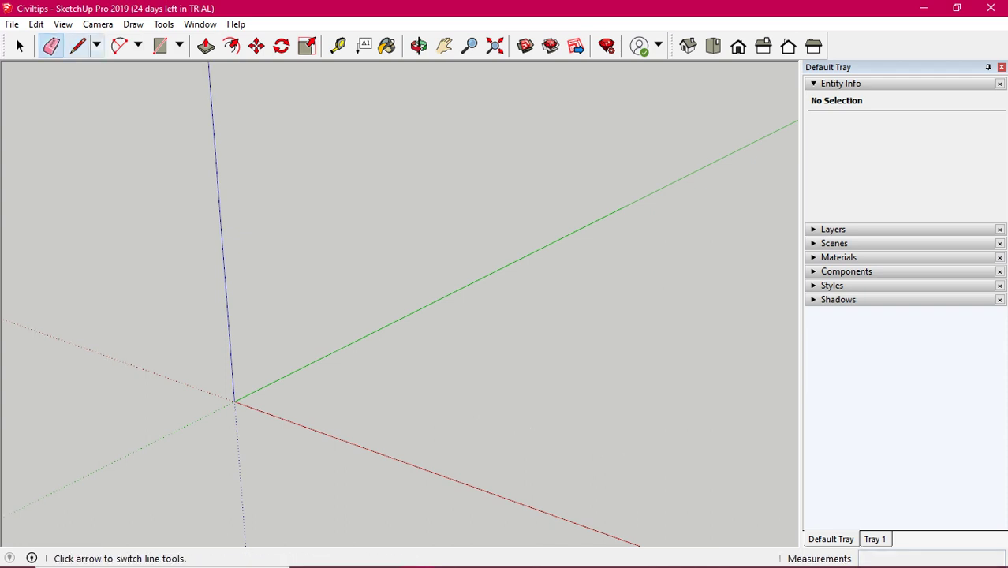
{"action": "left_click", "coordinate": [77, 46]}
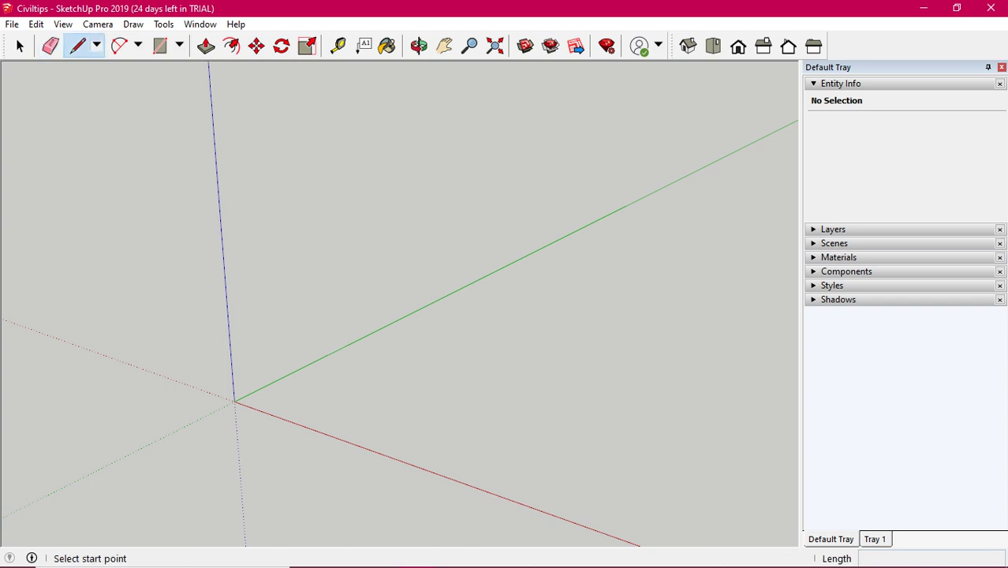
Draw a 1000 m loose edge starting on the red axis and end the line chain
{"action": "left_click", "coordinate": [316, 361]}
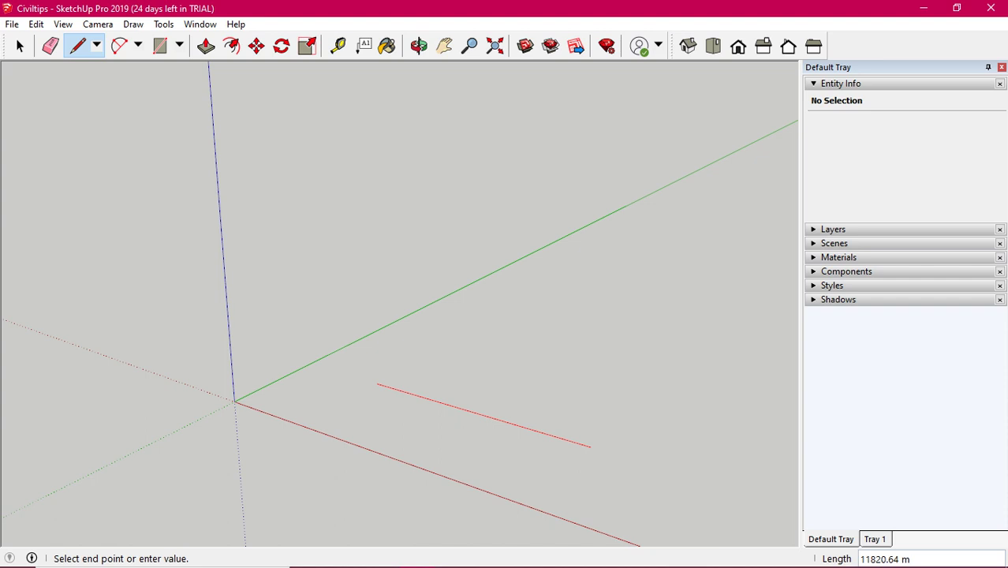
{"action": "type", "text": "1000"}
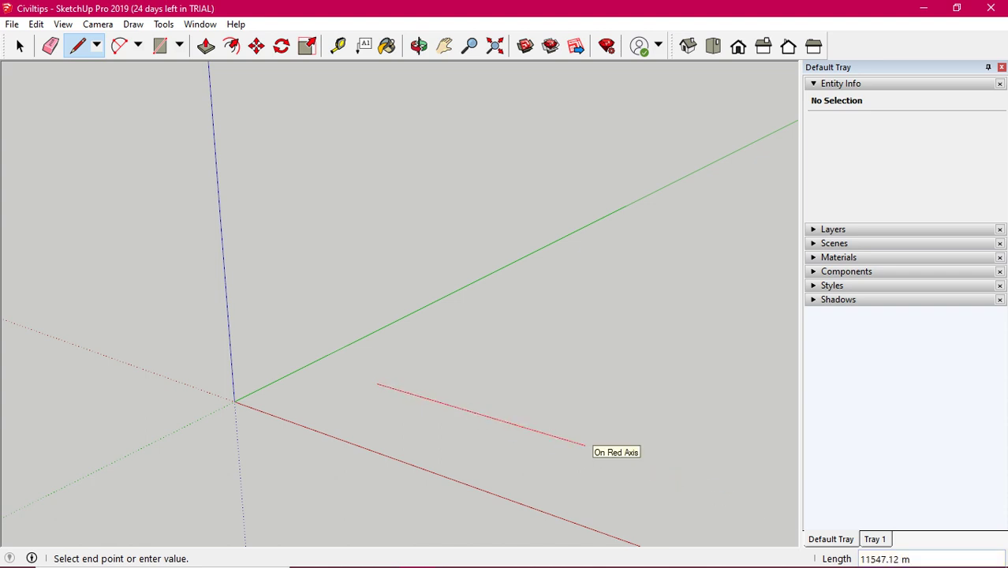
{"action": "type", "text": "1000"}
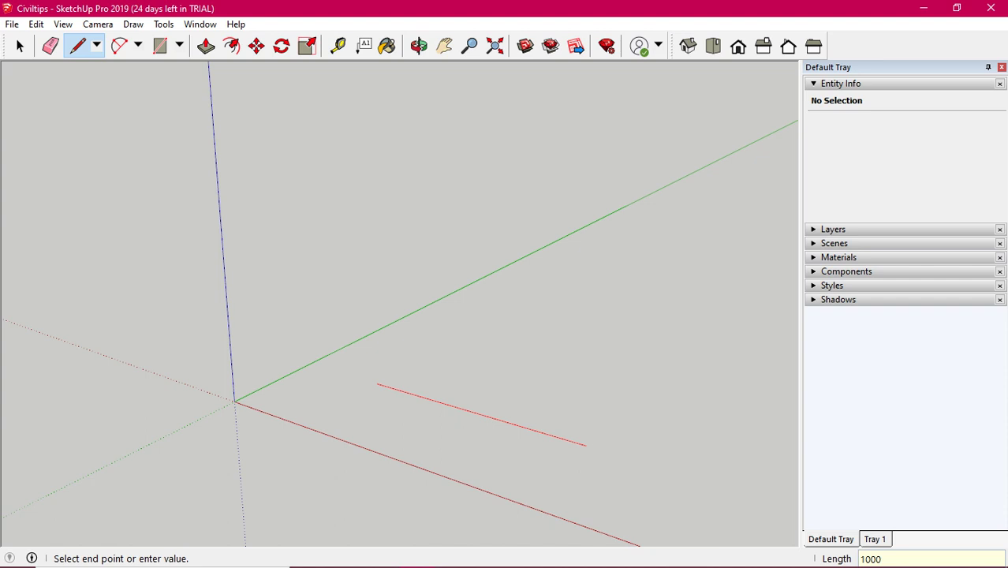
{"action": "key", "text": "Return"}
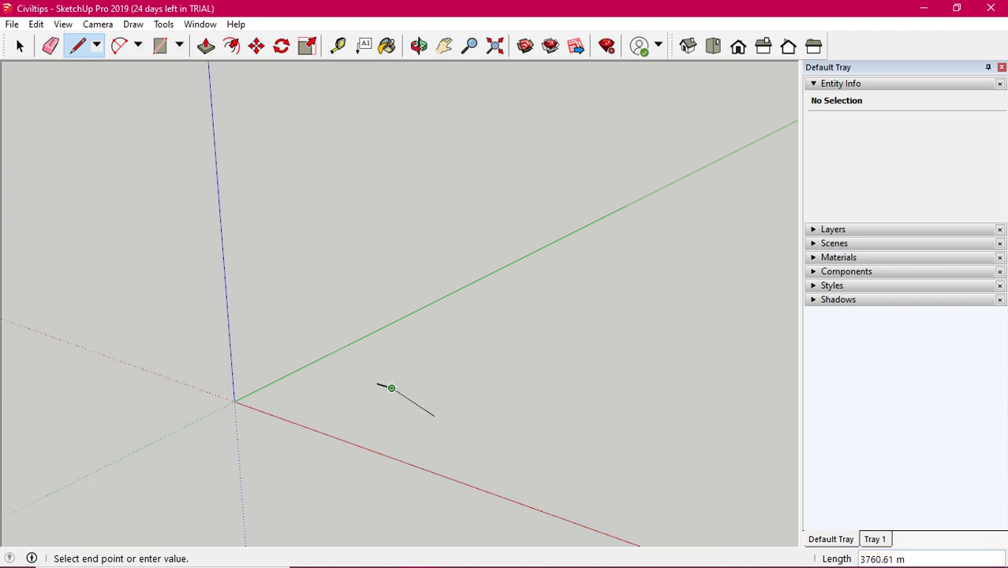
{"action": "key", "text": "Escape"}
{"action": "scroll", "coordinate": [379, 387], "scroll_direction": "up", "scroll_amount": 4}
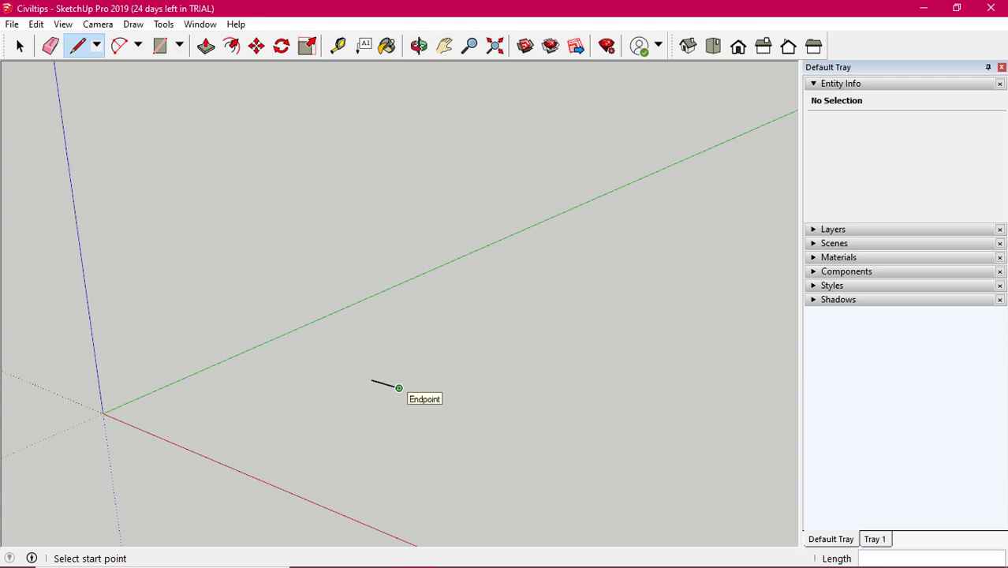
Continue from the edge's endpoint with a 1000 m segment, then close the outline into a face
{"action": "left_click", "coordinate": [398, 387]}
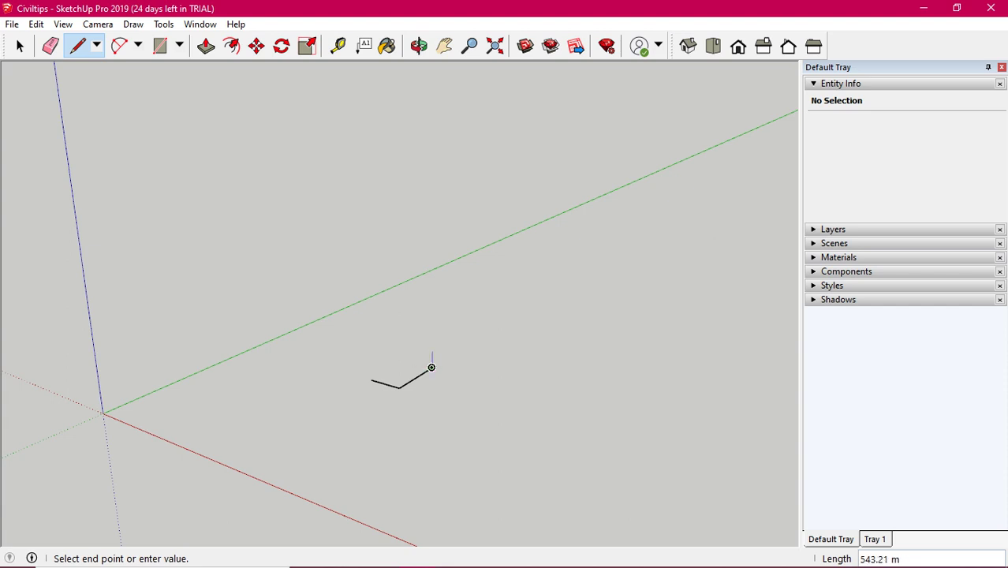
{"action": "scroll", "coordinate": [434, 369], "scroll_direction": "up", "scroll_amount": 2}
{"action": "scroll", "coordinate": [436, 370], "scroll_direction": "up", "scroll_amount": 1}
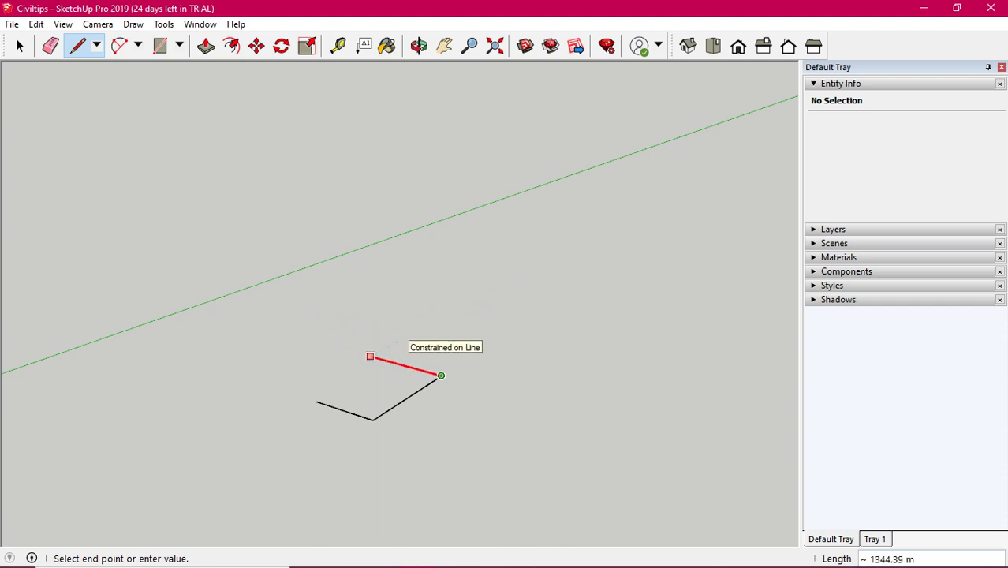
{"action": "type", "text": "1"}
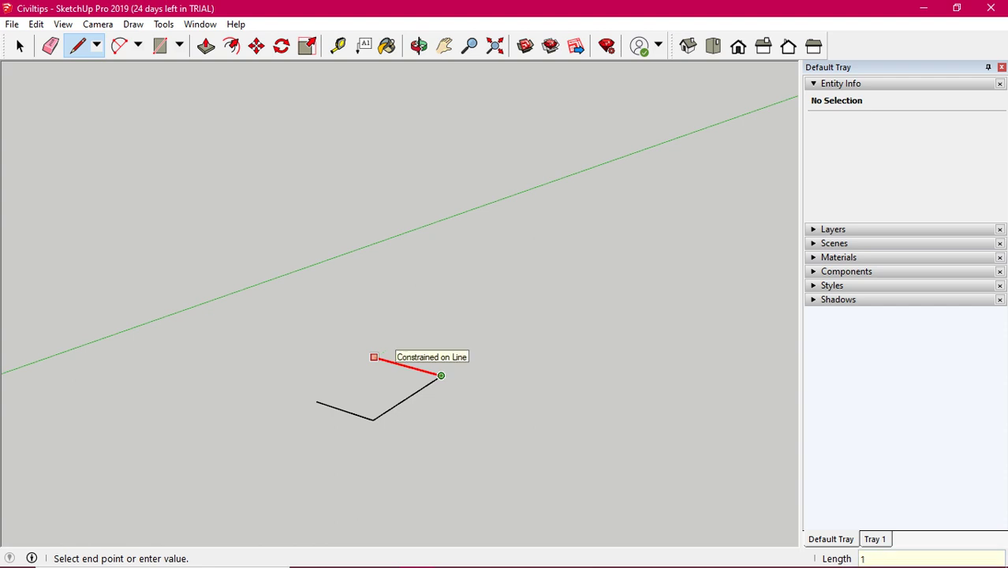
{"action": "type", "text": "000"}
{"action": "key", "text": "Return"}
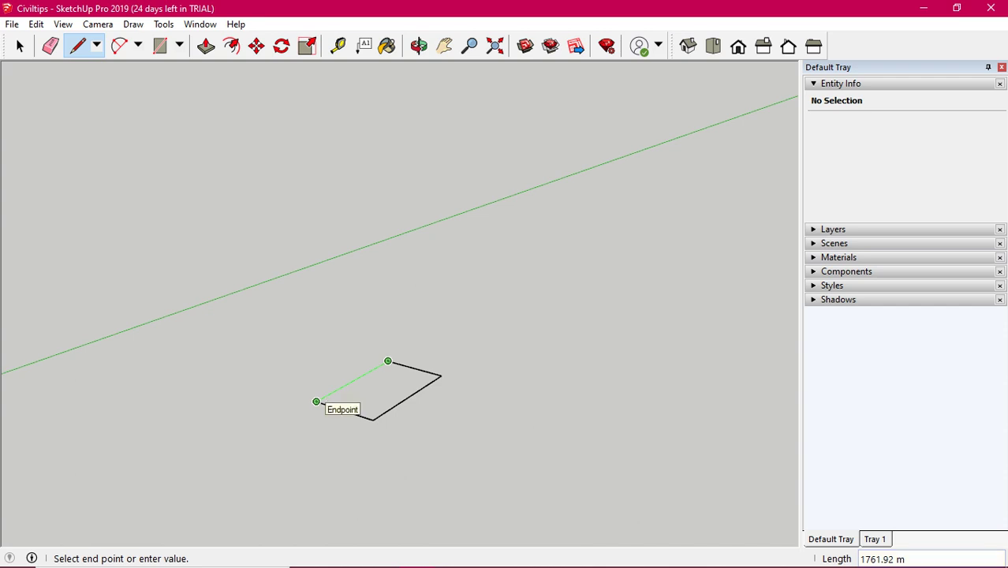
{"action": "left_click", "coordinate": [316, 402]}
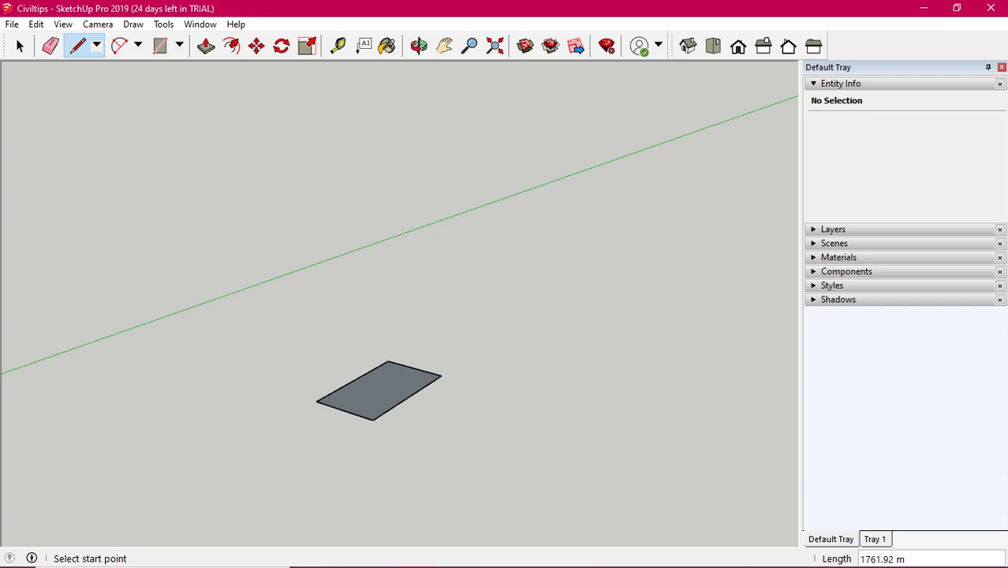
{"action": "scroll", "coordinate": [429, 389], "scroll_direction": "down", "scroll_amount": 6}
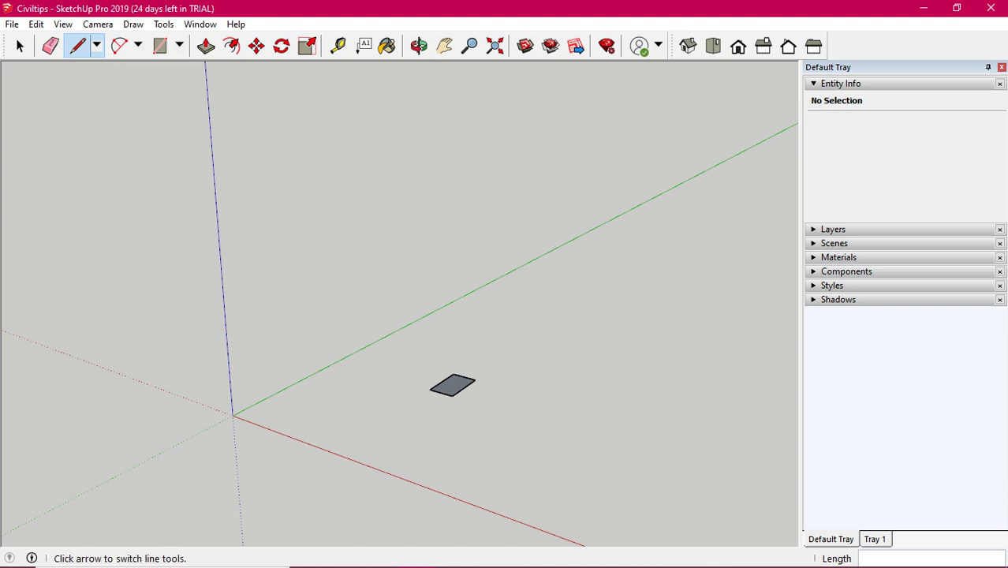
Draw a larger four-cornered outline right of the small face and close it into a grey face
{"action": "left_click", "coordinate": [546, 355]}
{"action": "left_click", "coordinate": [620, 299]}
{"action": "left_click", "coordinate": [710, 315]}
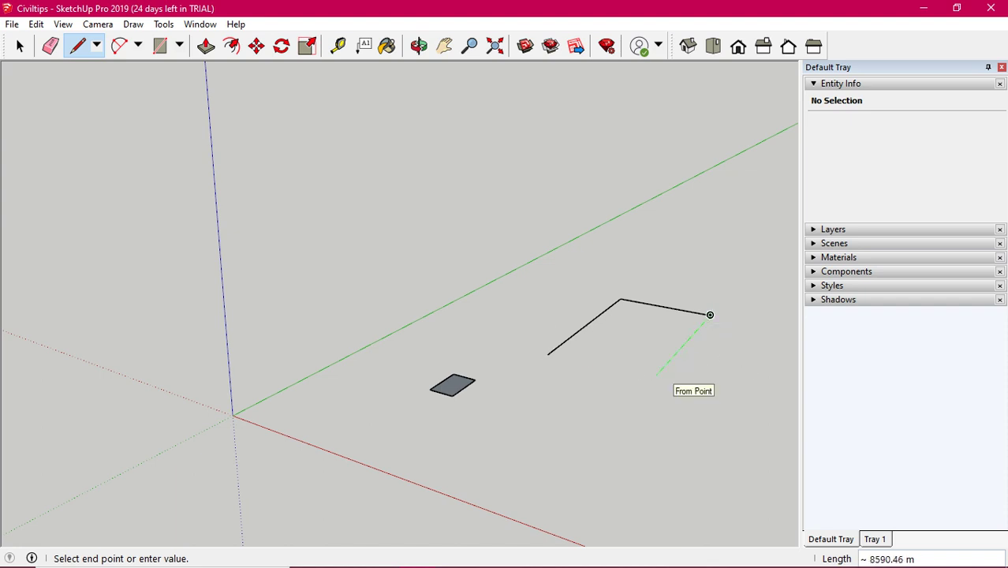
{"action": "left_click", "coordinate": [652, 380]}
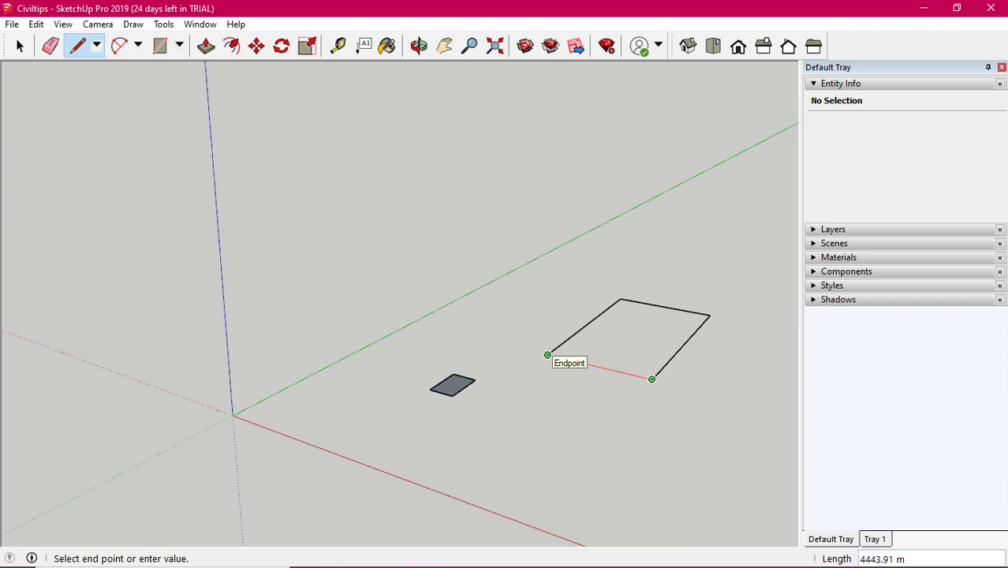
{"action": "left_click", "coordinate": [547, 355]}
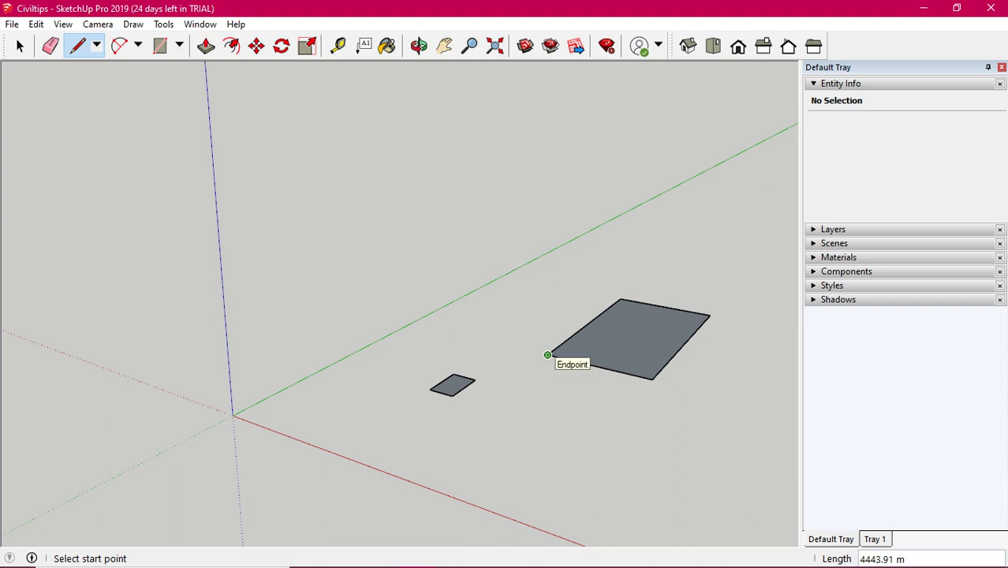
{"action": "left_click", "coordinate": [548, 355]}
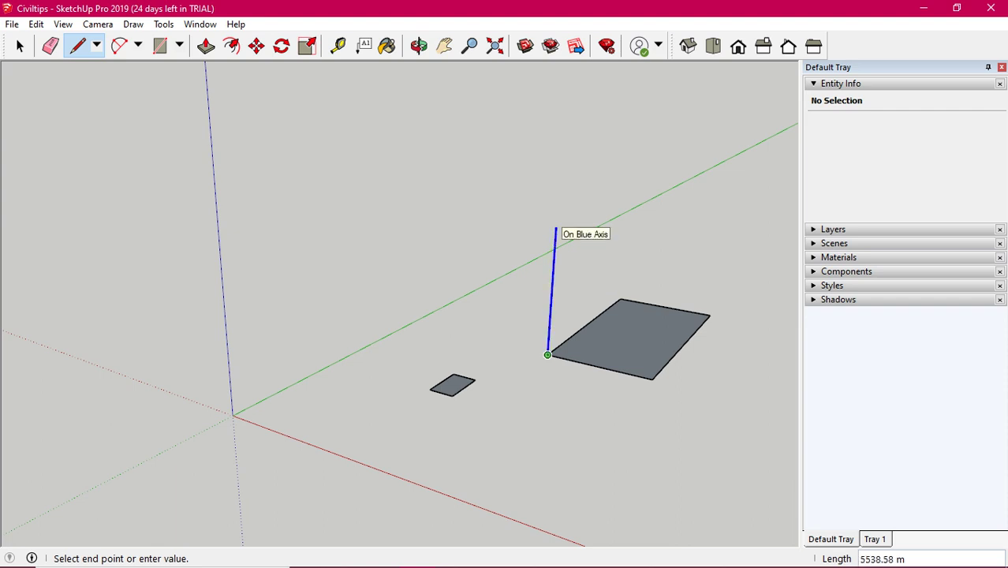
Raise a 1000 m vertical edge from the corner and close it into a wall face
{"action": "type", "text": "1000"}
{"action": "key", "text": "Return"}
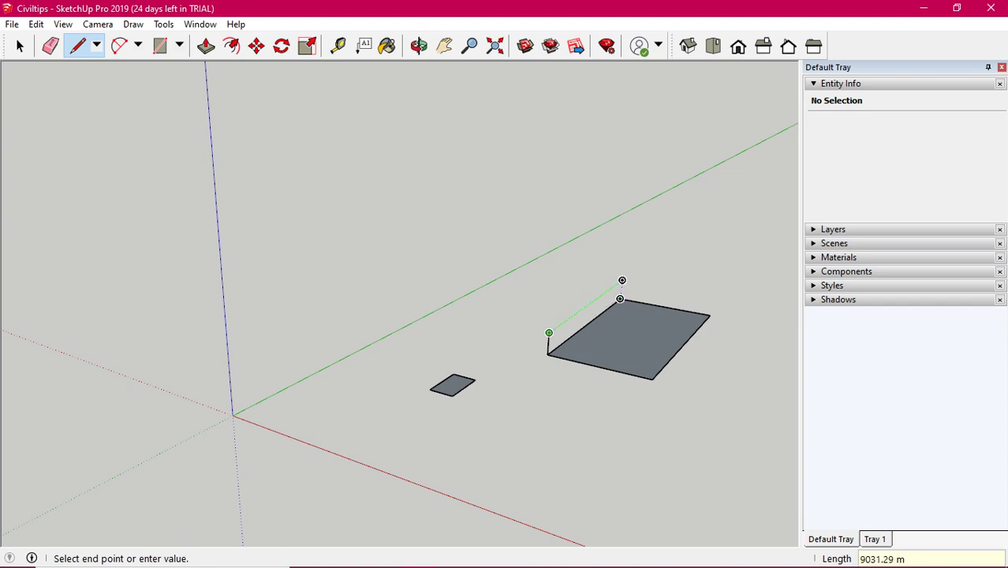
{"action": "left_click", "coordinate": [622, 280]}
{"action": "left_click", "coordinate": [620, 298]}
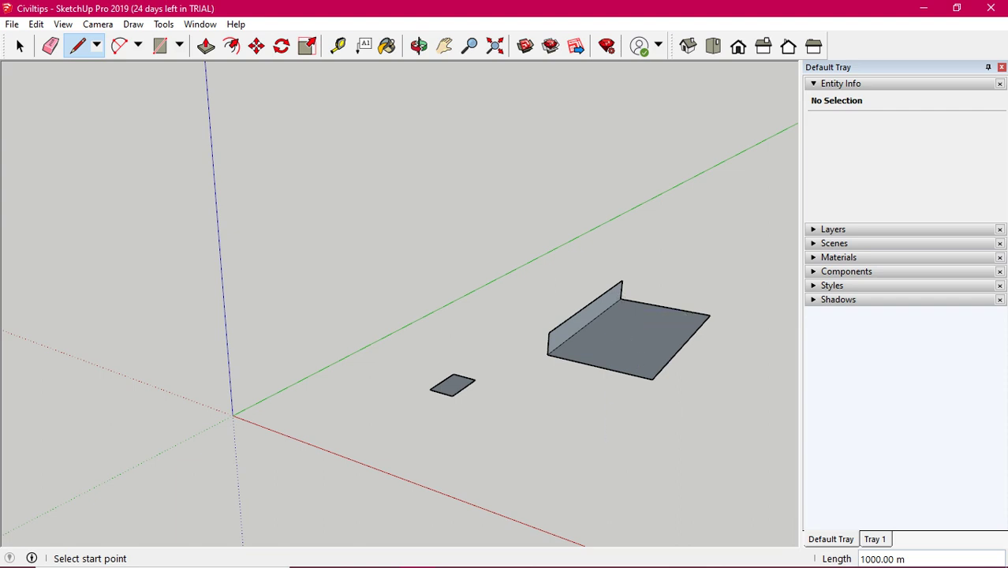
{"action": "left_click", "coordinate": [549, 423]}
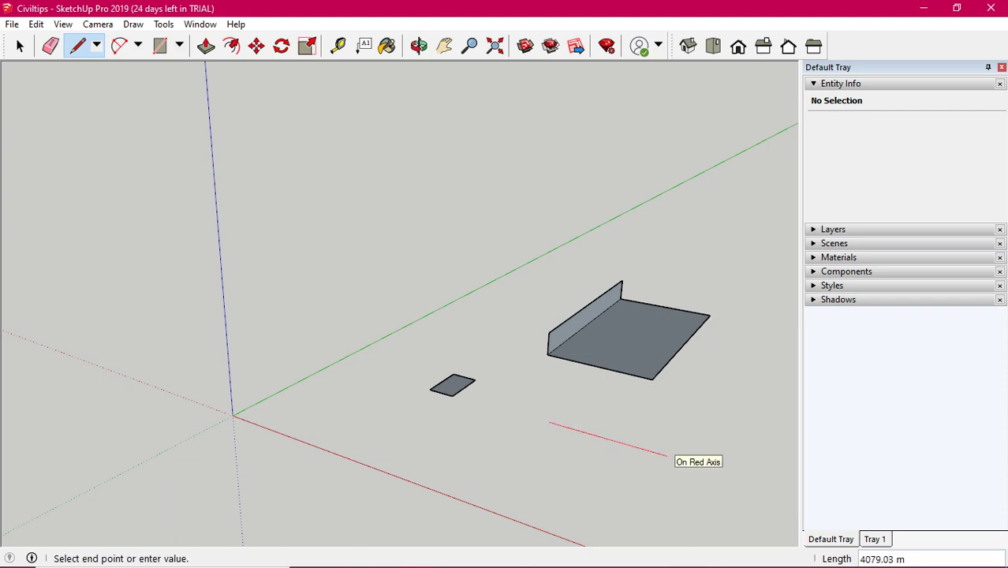
Finish the loose edge along the red axis and draw a second one parallel below it
{"action": "left_click", "coordinate": [666, 455]}
{"action": "key", "text": "Escape"}
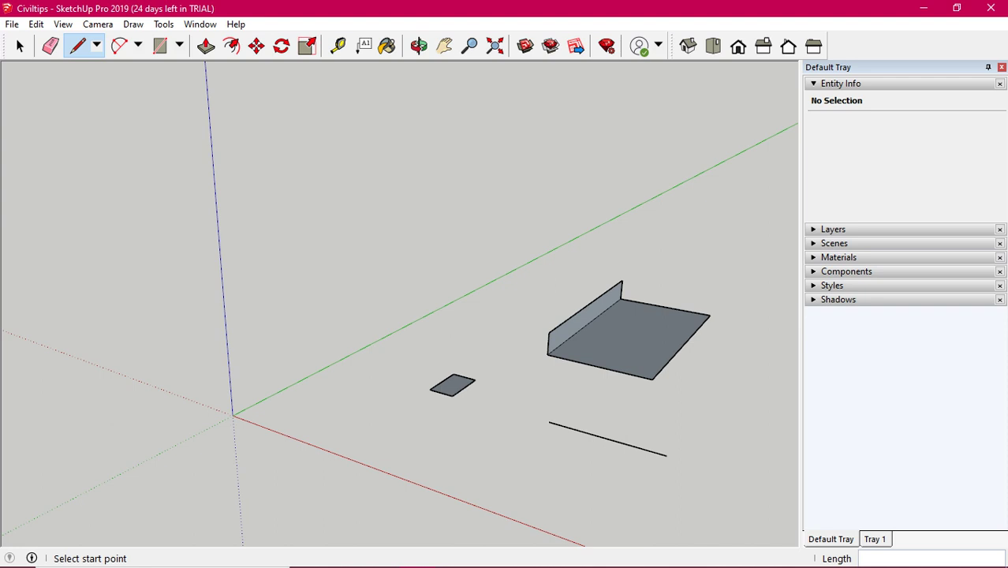
{"action": "left_click", "coordinate": [549, 422]}
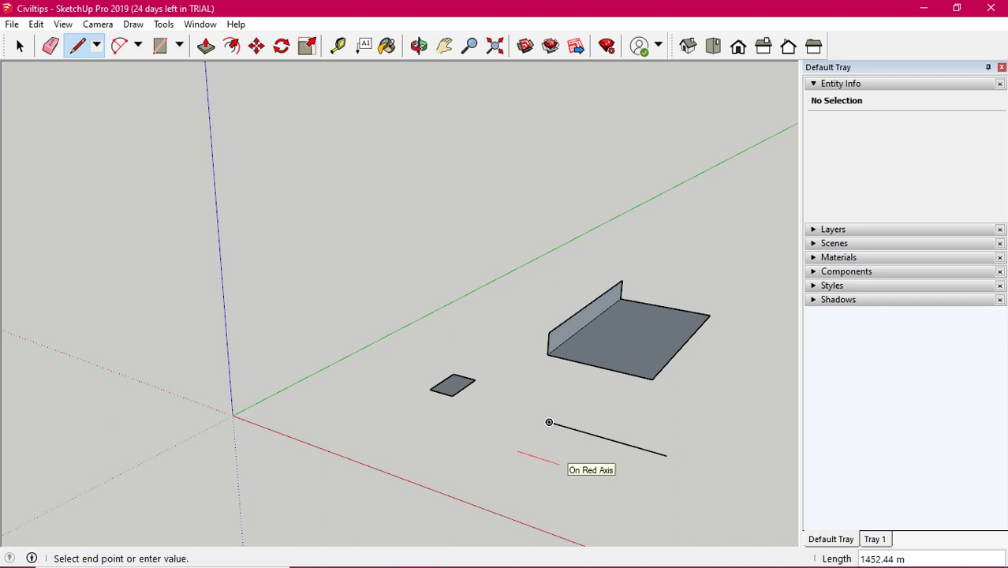
{"action": "key", "text": "Down"}
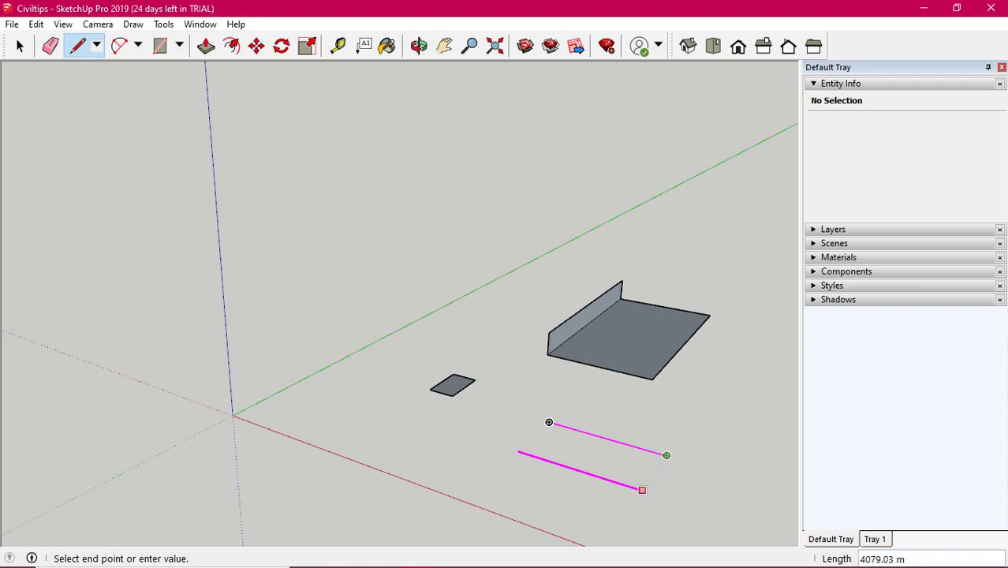
{"action": "left_click", "coordinate": [642, 490]}
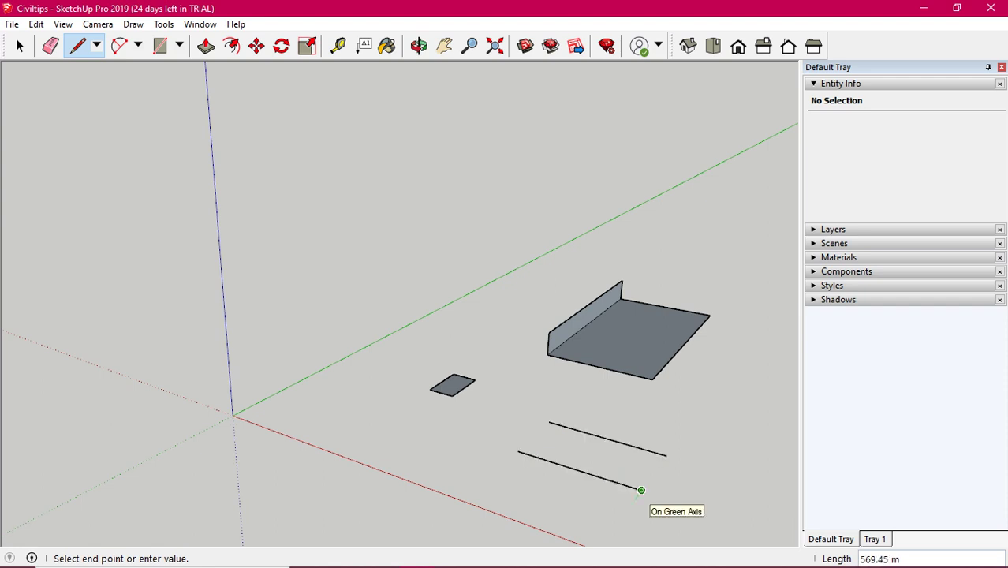
{"action": "key", "text": "space"}
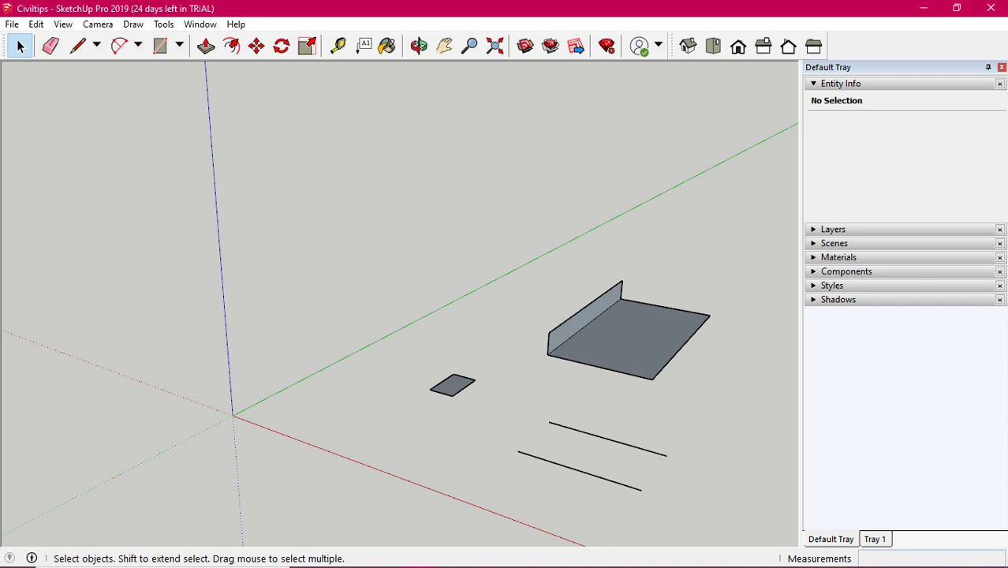
From the upper line's right end, draw a short rising edge and another running back left
{"action": "key", "text": "l"}
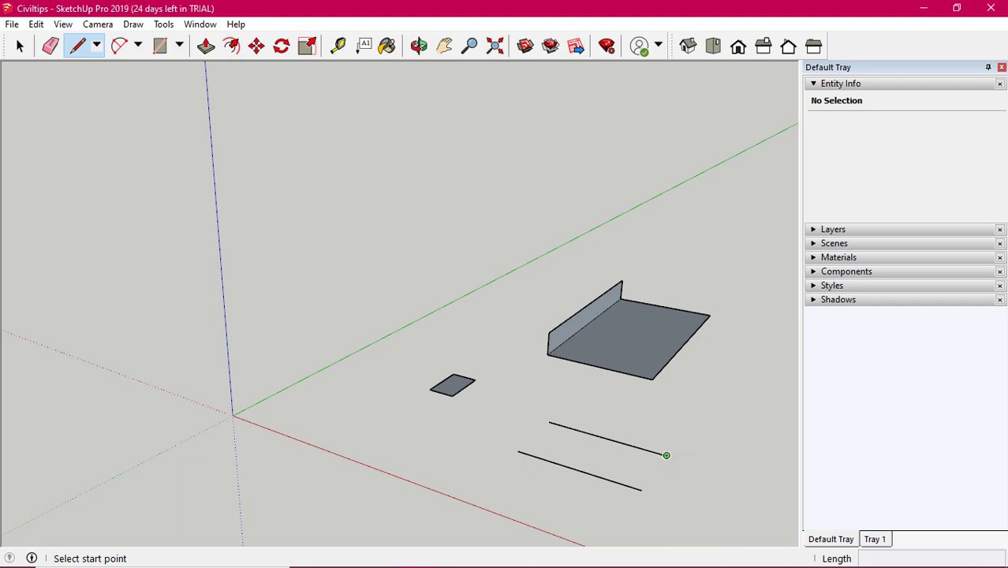
{"action": "left_click", "coordinate": [666, 455]}
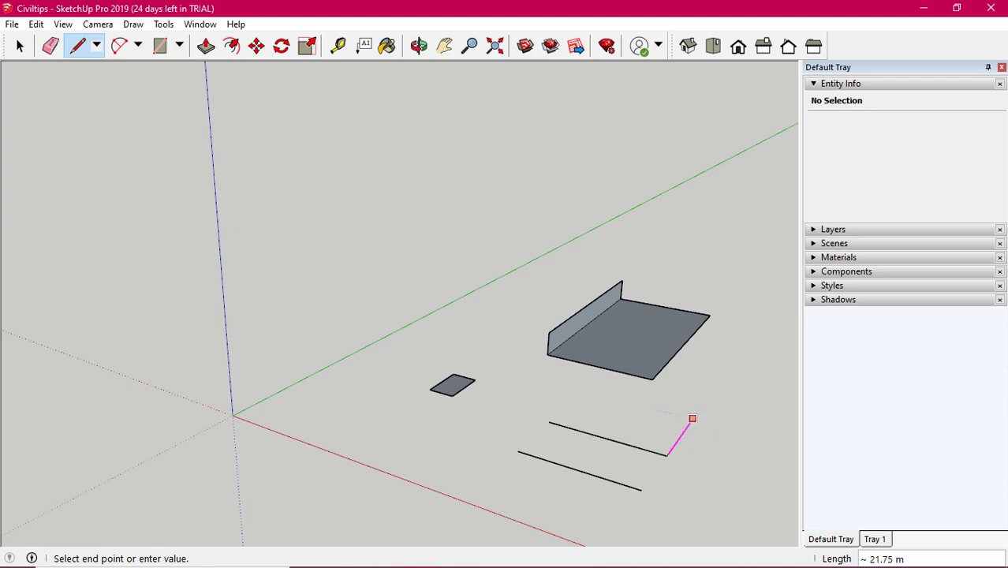
{"action": "left_click", "coordinate": [694, 415]}
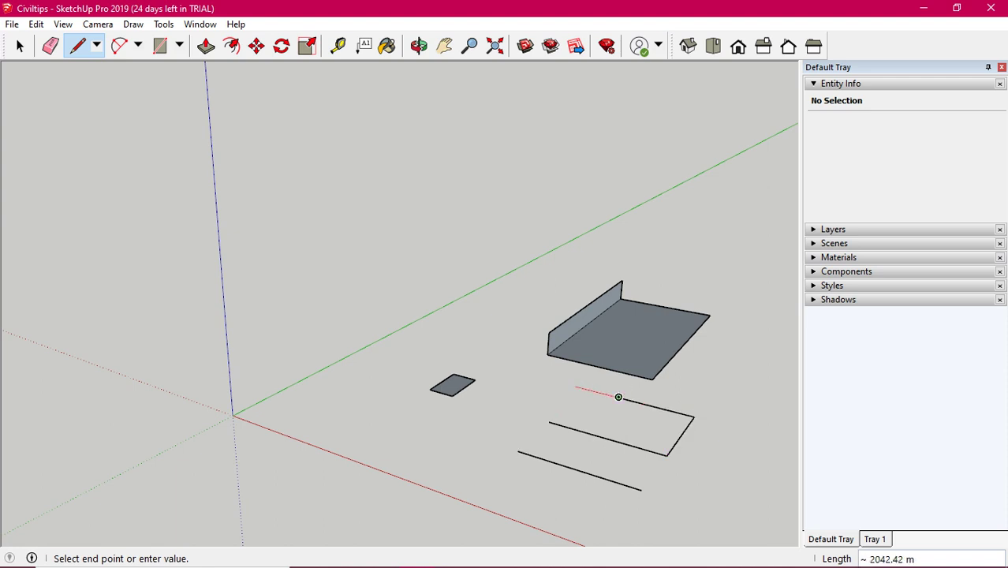
{"action": "left_click", "coordinate": [618, 397]}
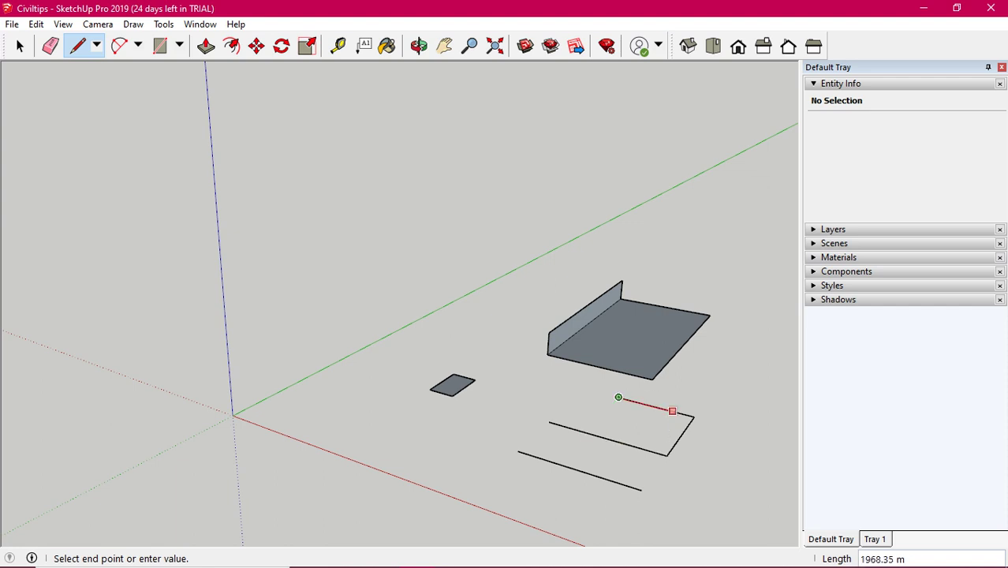
{"action": "key", "text": "Escape"}
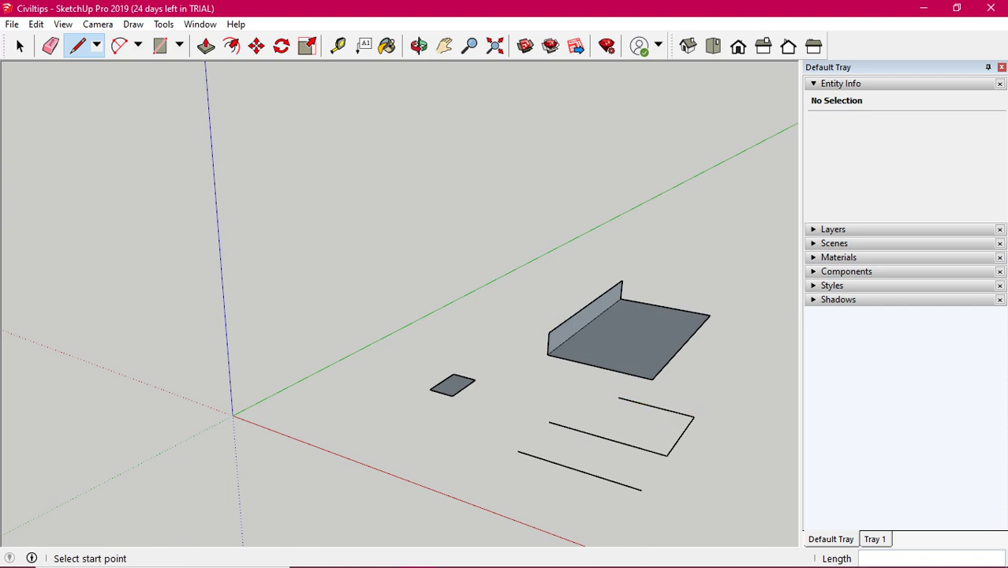